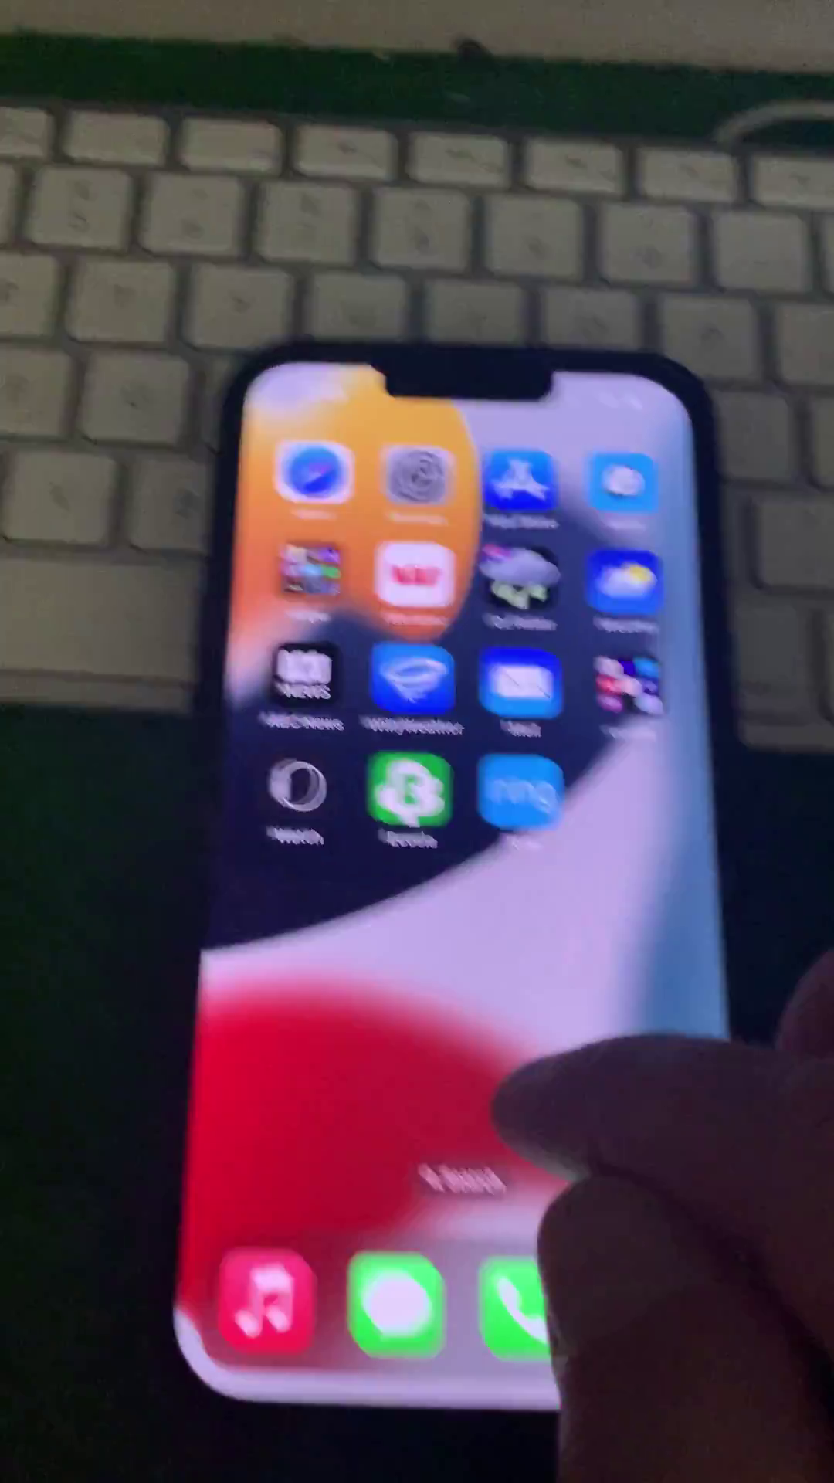
# Step: Search Spotlight for 'sho', launch Shortcuts, and show its Automation section
pyautogui.click(461, 1180)
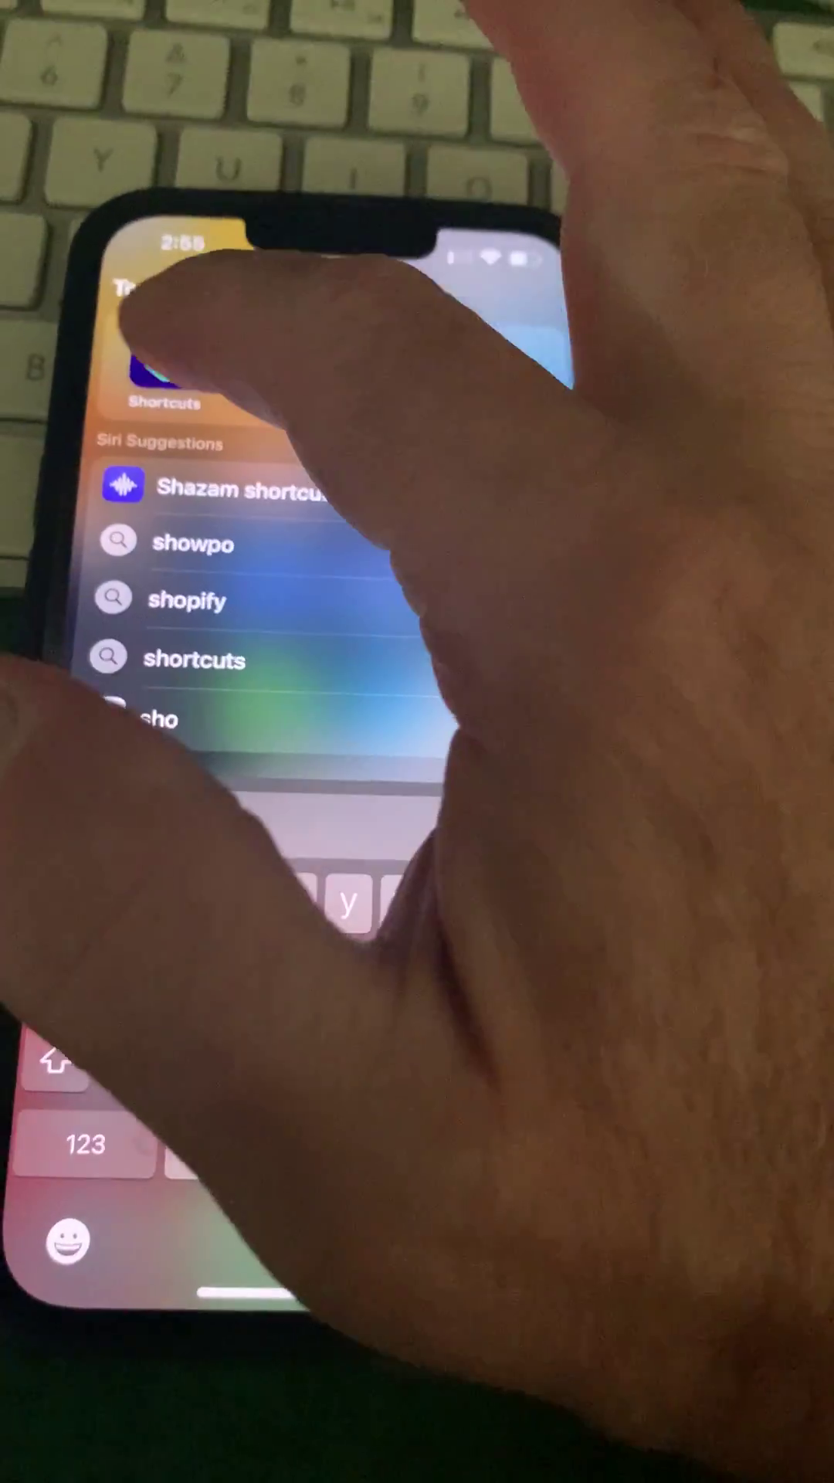
pyautogui.click(95, 317)
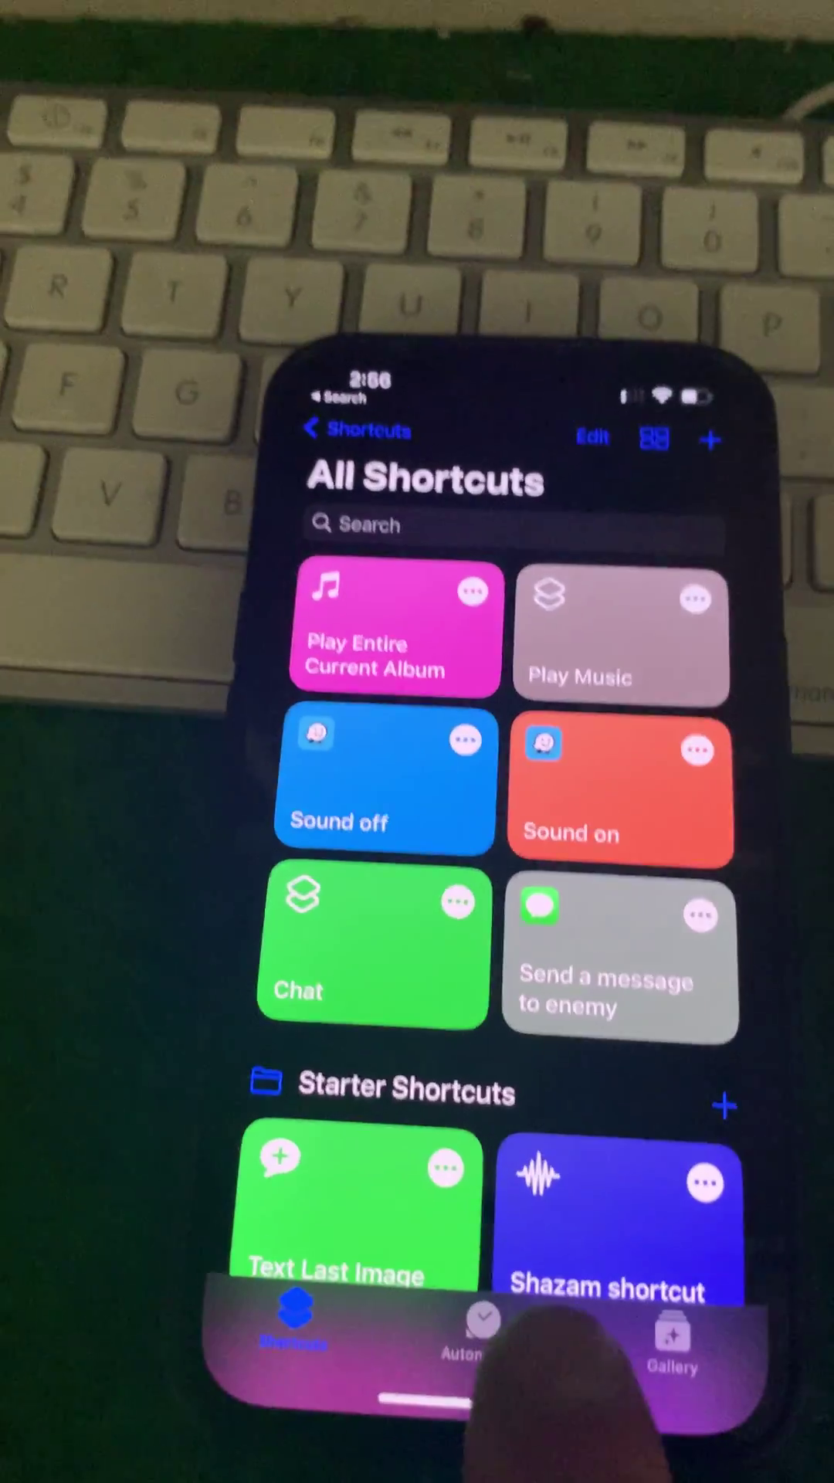
pyautogui.click(267, 1333)
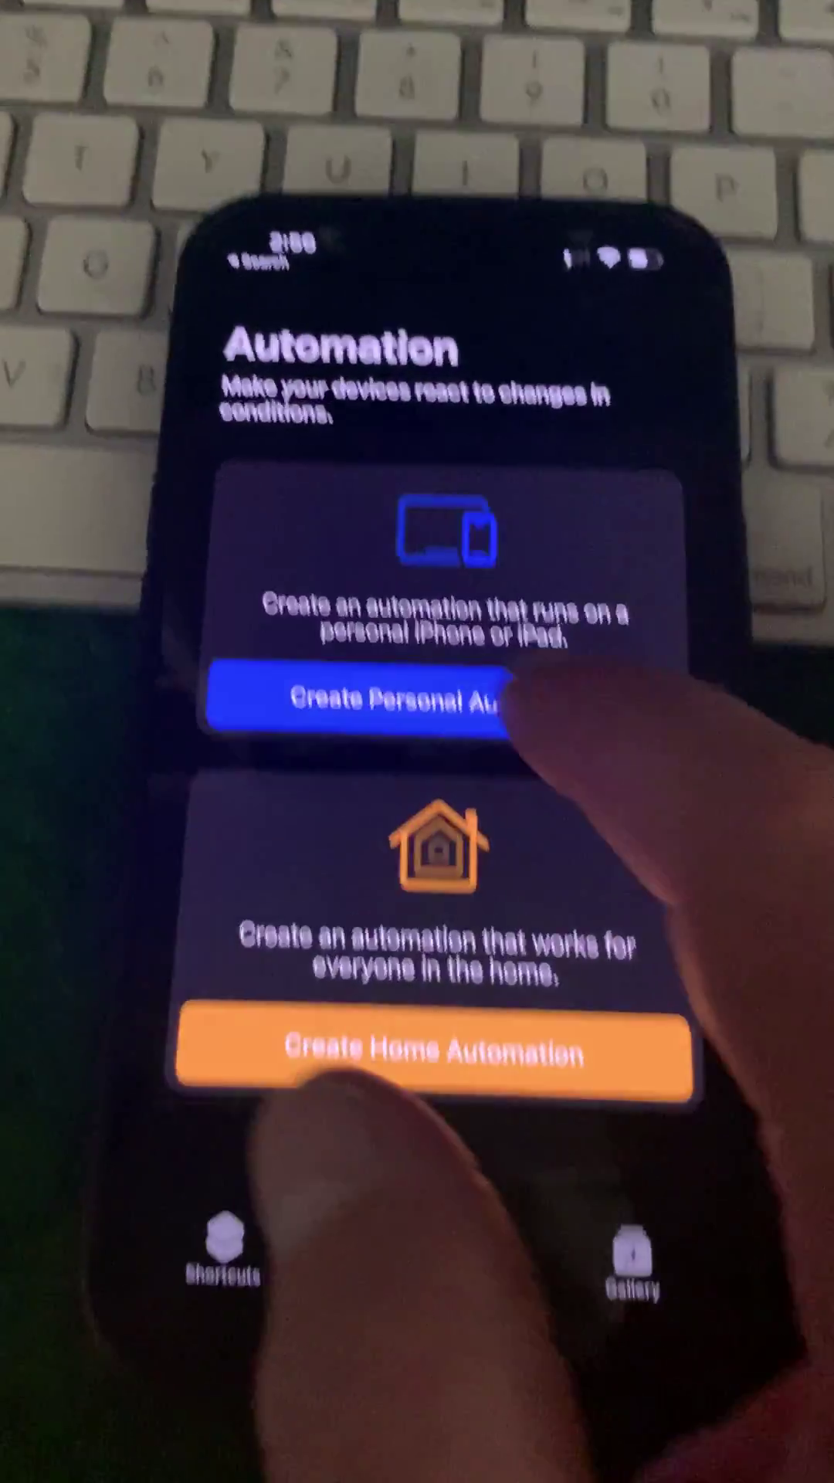
# Step: Create a personal automation triggered when CarPlay connects
pyautogui.click(556, 902)
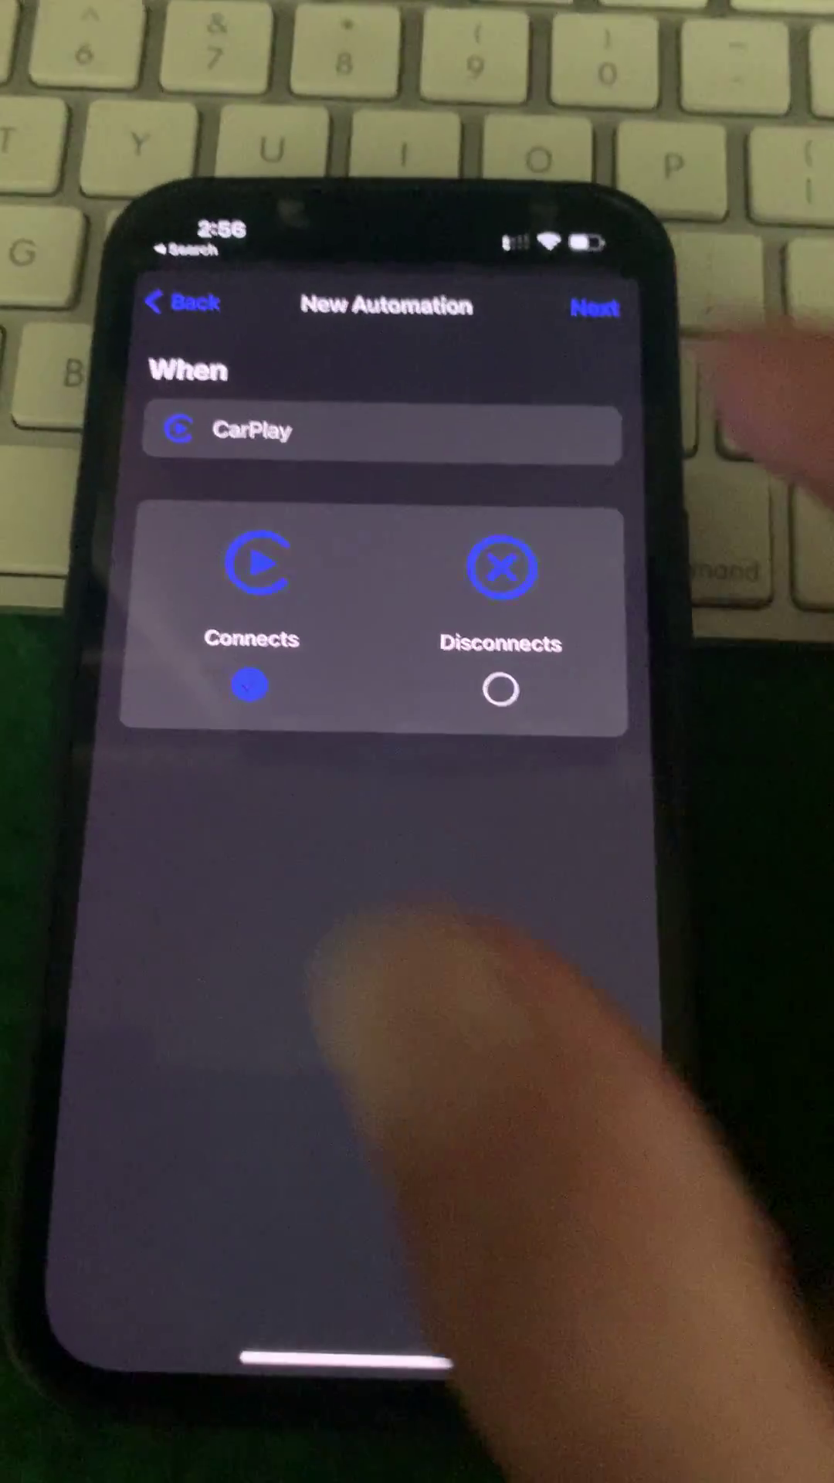
# Step: Accept the CarPlay trigger, browse All Actions, and open the Play/Pause action card
pyautogui.click(652, 318)
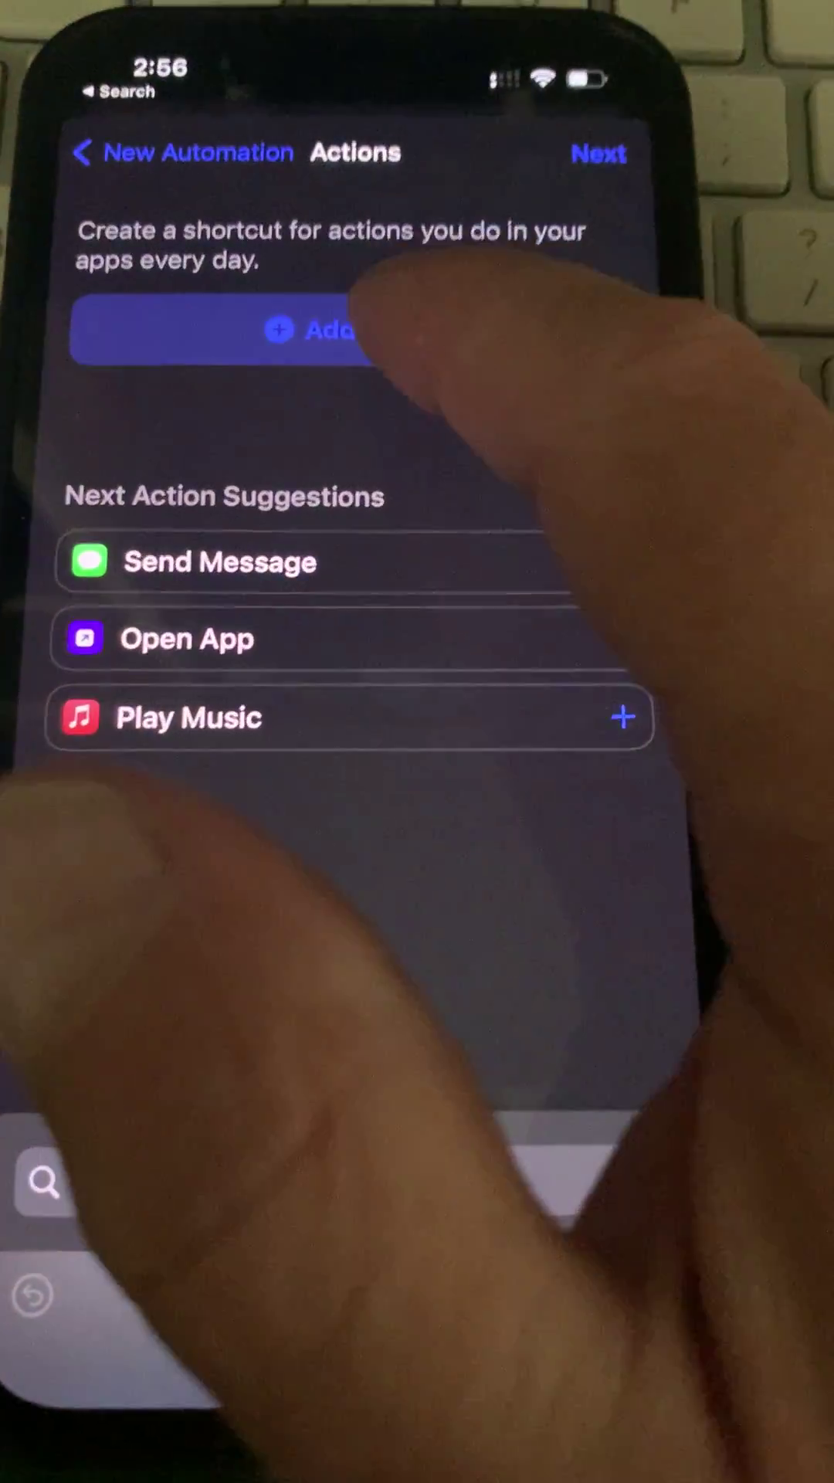
pyautogui.click(359, 393)
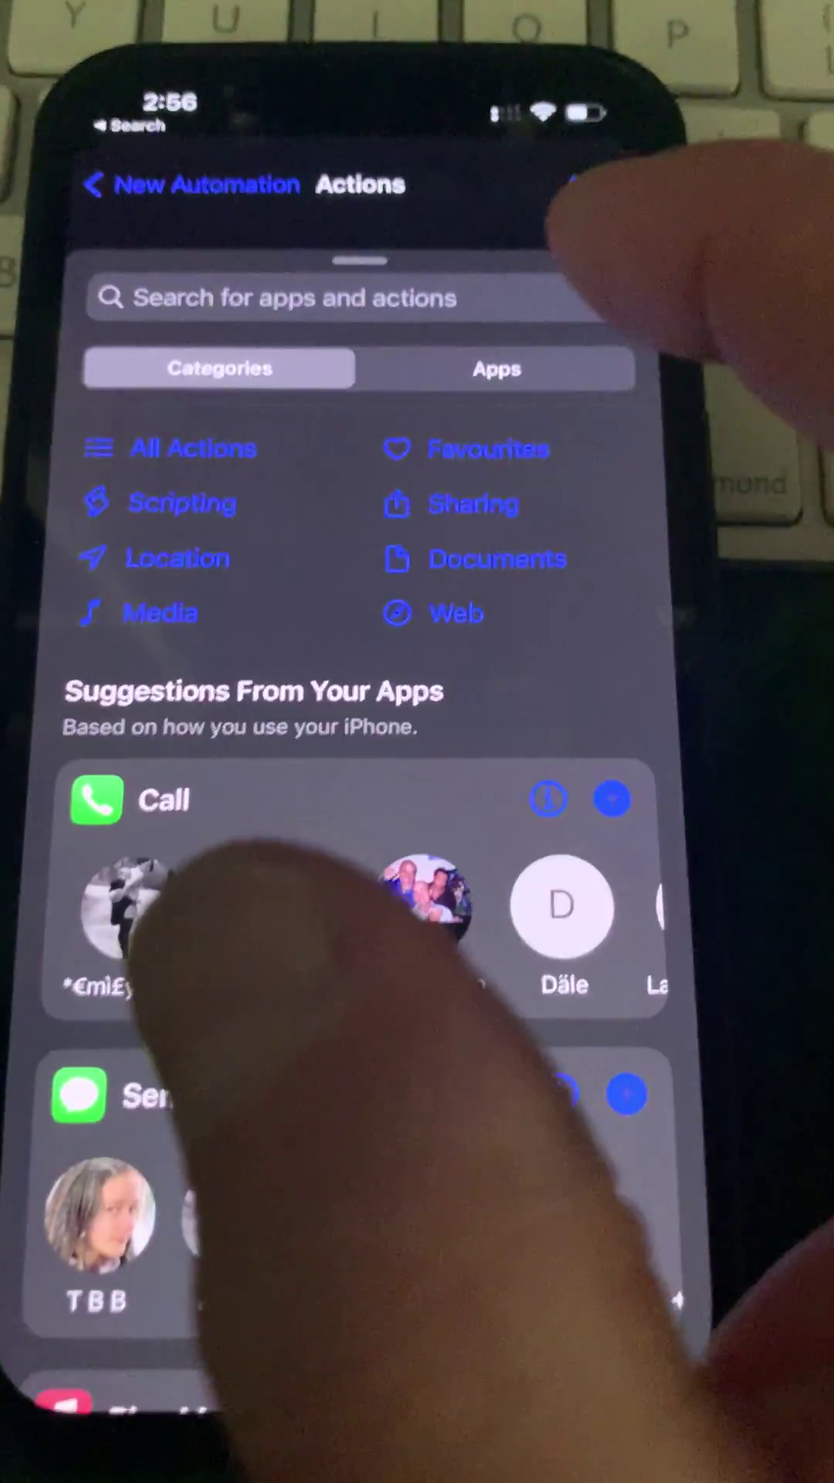
pyautogui.click(177, 440)
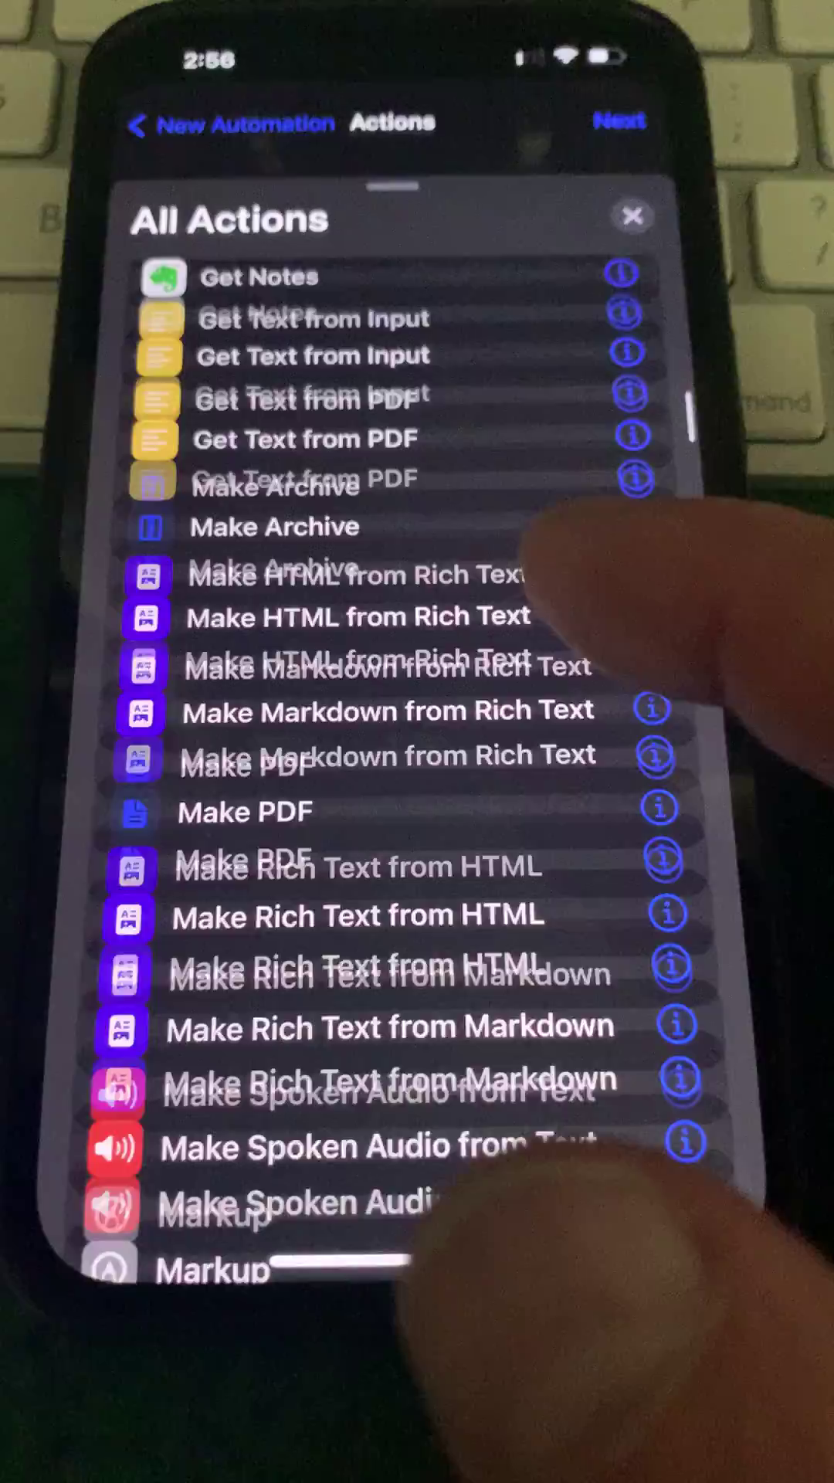
pyautogui.scroll(-10, 463, 696)
pyautogui.scroll(-2, 464, 788)
pyautogui.scroll(-5, 464, 753)
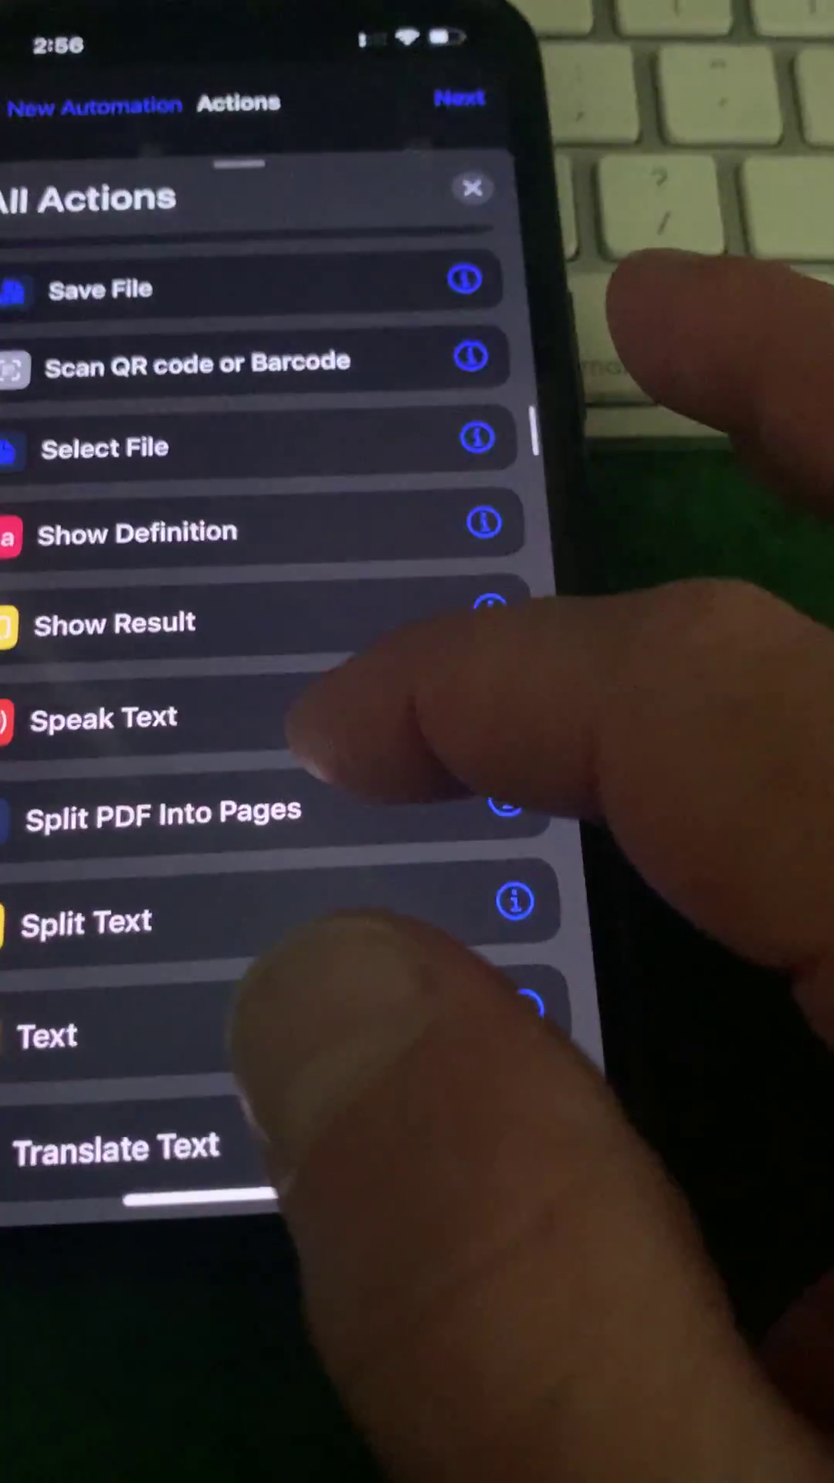
pyautogui.scroll(-5, 463, 695)
pyautogui.scroll(-5, 463, 696)
pyautogui.scroll(-5, 463, 753)
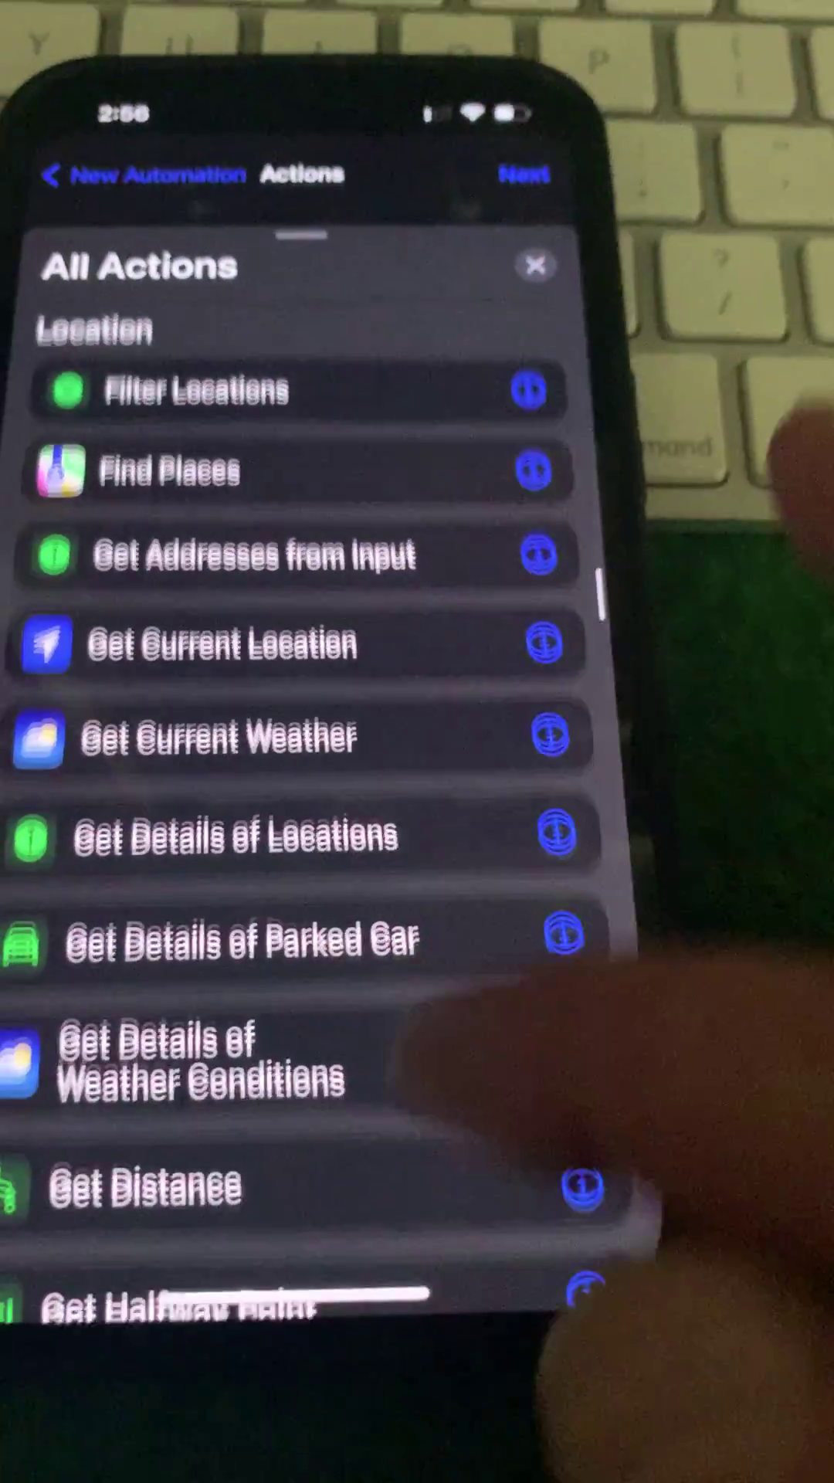
pyautogui.scroll(-5, 255, 812)
pyautogui.scroll(-5, 256, 811)
pyautogui.scroll(-3, 255, 812)
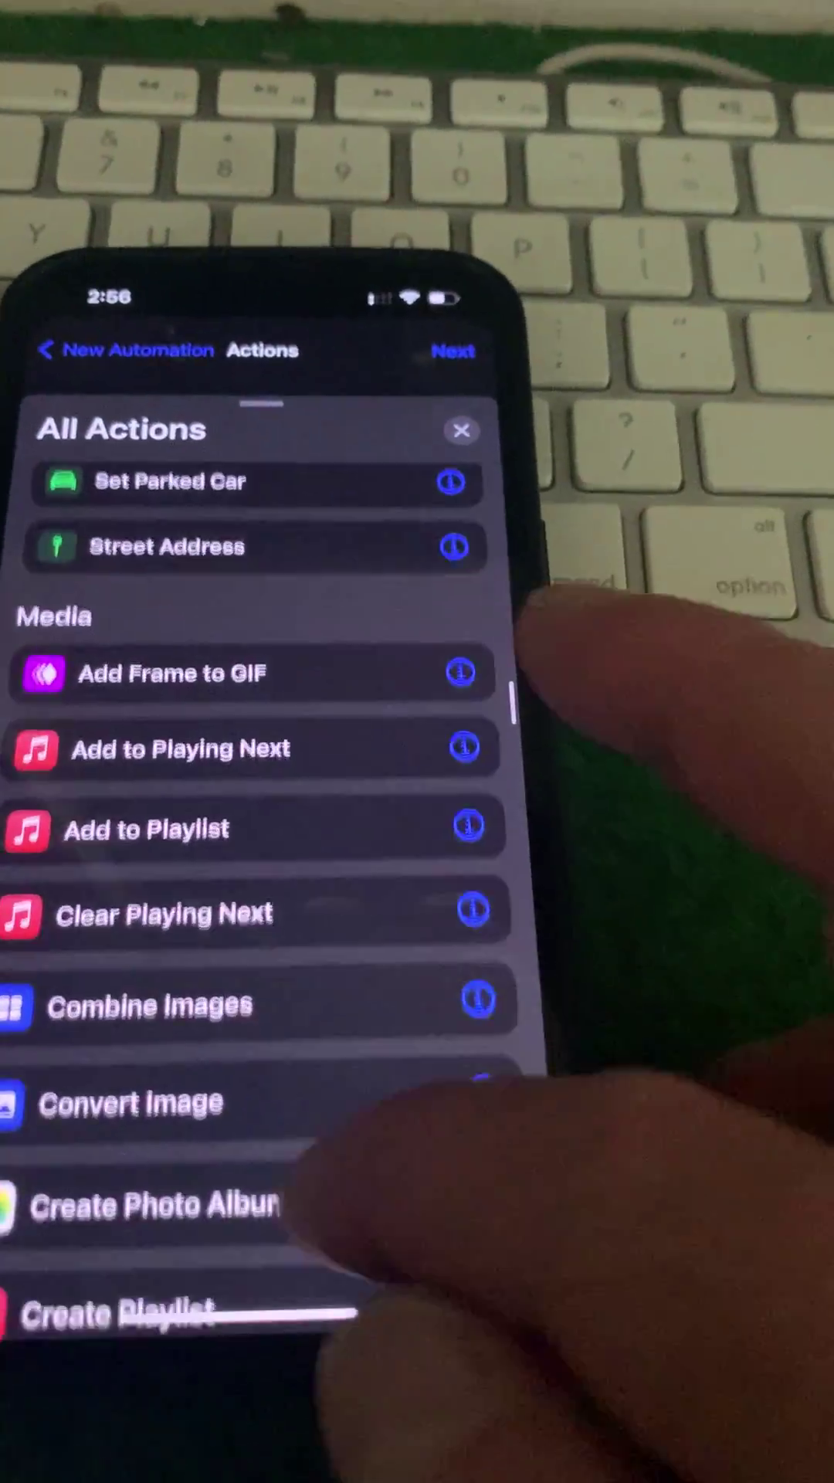
pyautogui.scroll(-3, 255, 810)
pyautogui.scroll(-5, 256, 811)
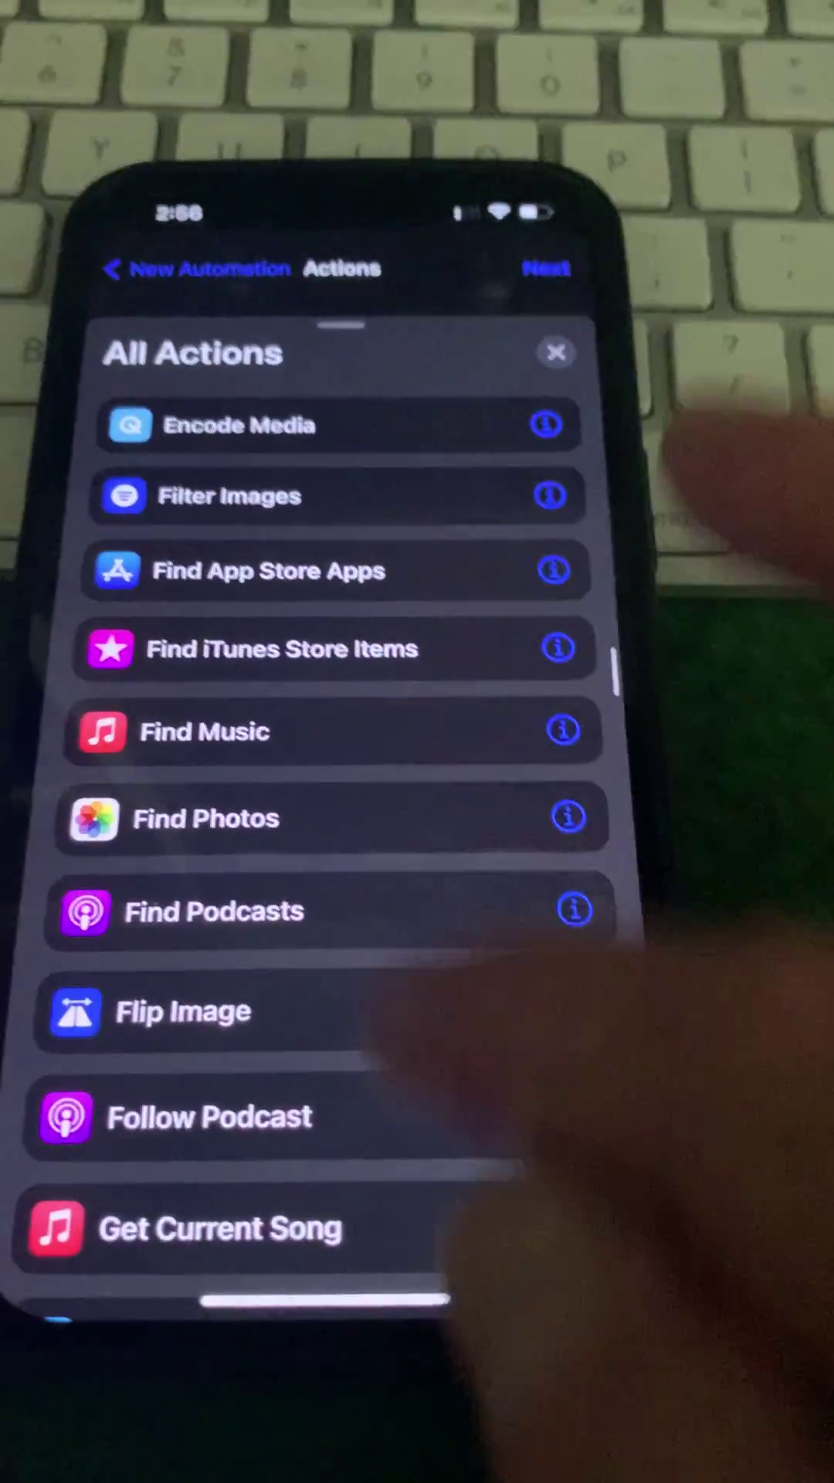
pyautogui.scroll(-5, 255, 810)
pyautogui.scroll(-3, 255, 812)
pyautogui.scroll(-5, 255, 812)
pyautogui.scroll(-5, 255, 812)
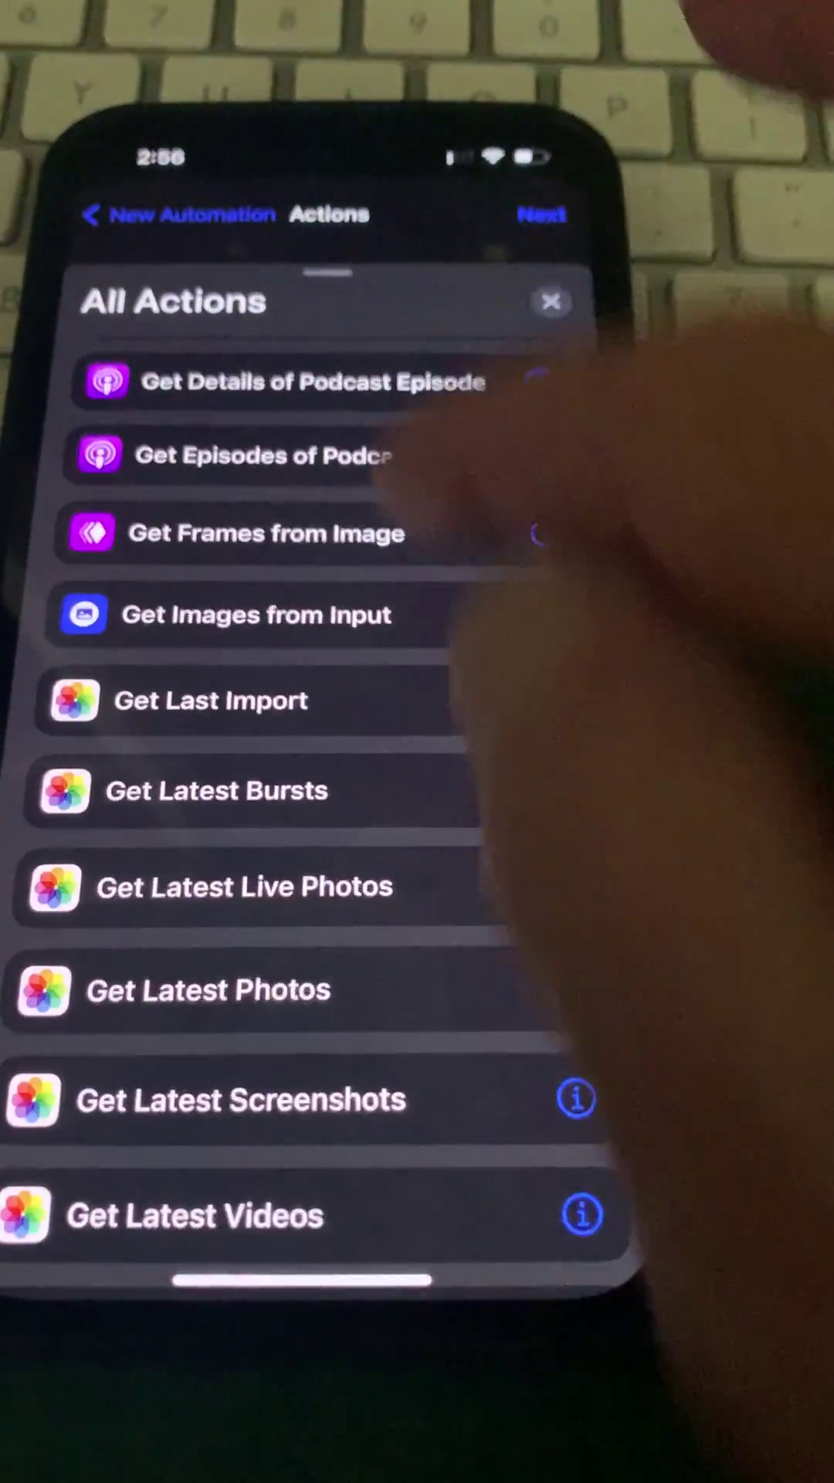
pyautogui.scroll(-5, 254, 812)
pyautogui.scroll(-3, 255, 812)
pyautogui.scroll(-5, 255, 812)
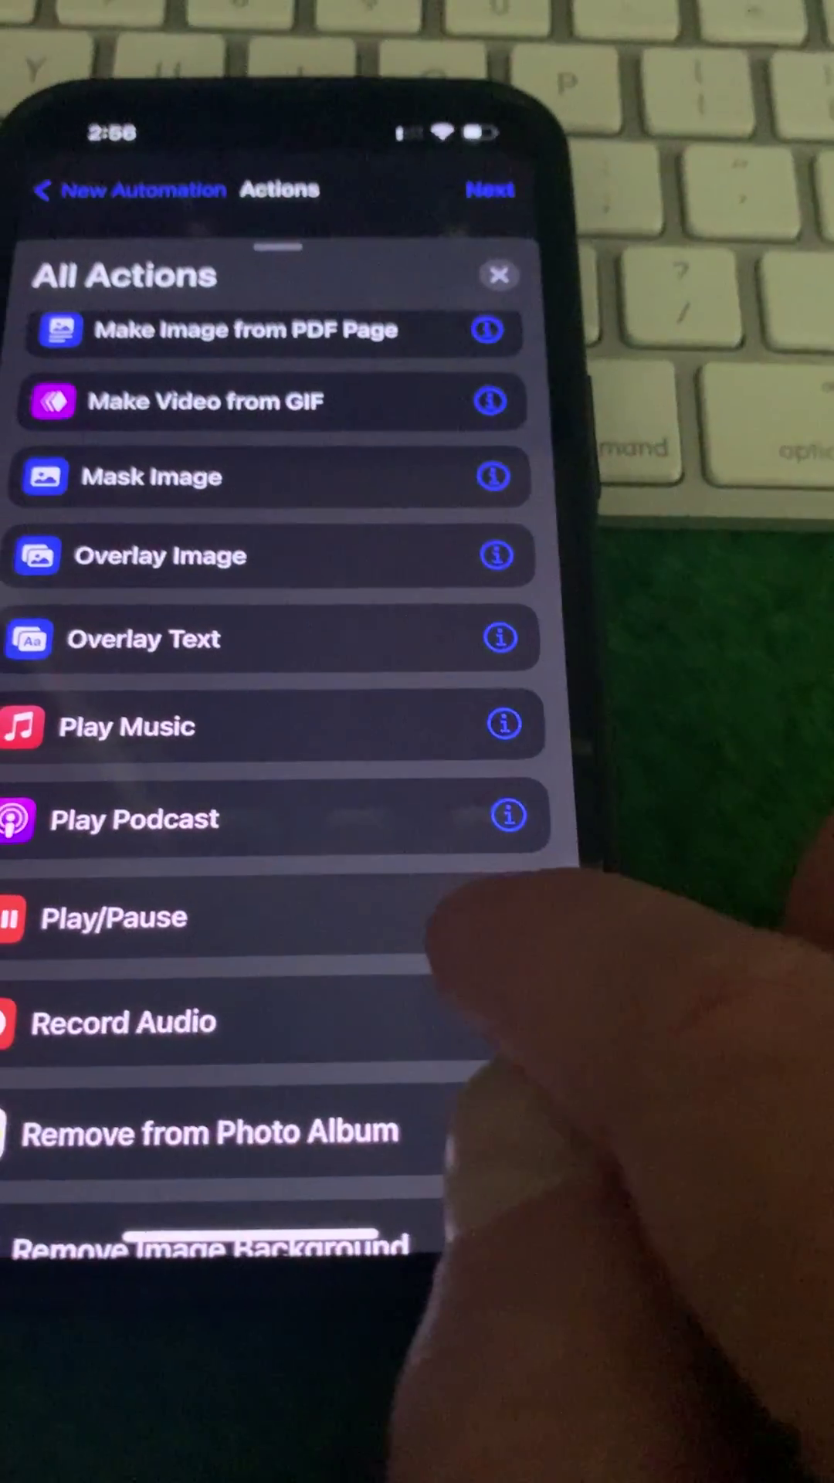
pyautogui.click(174, 906)
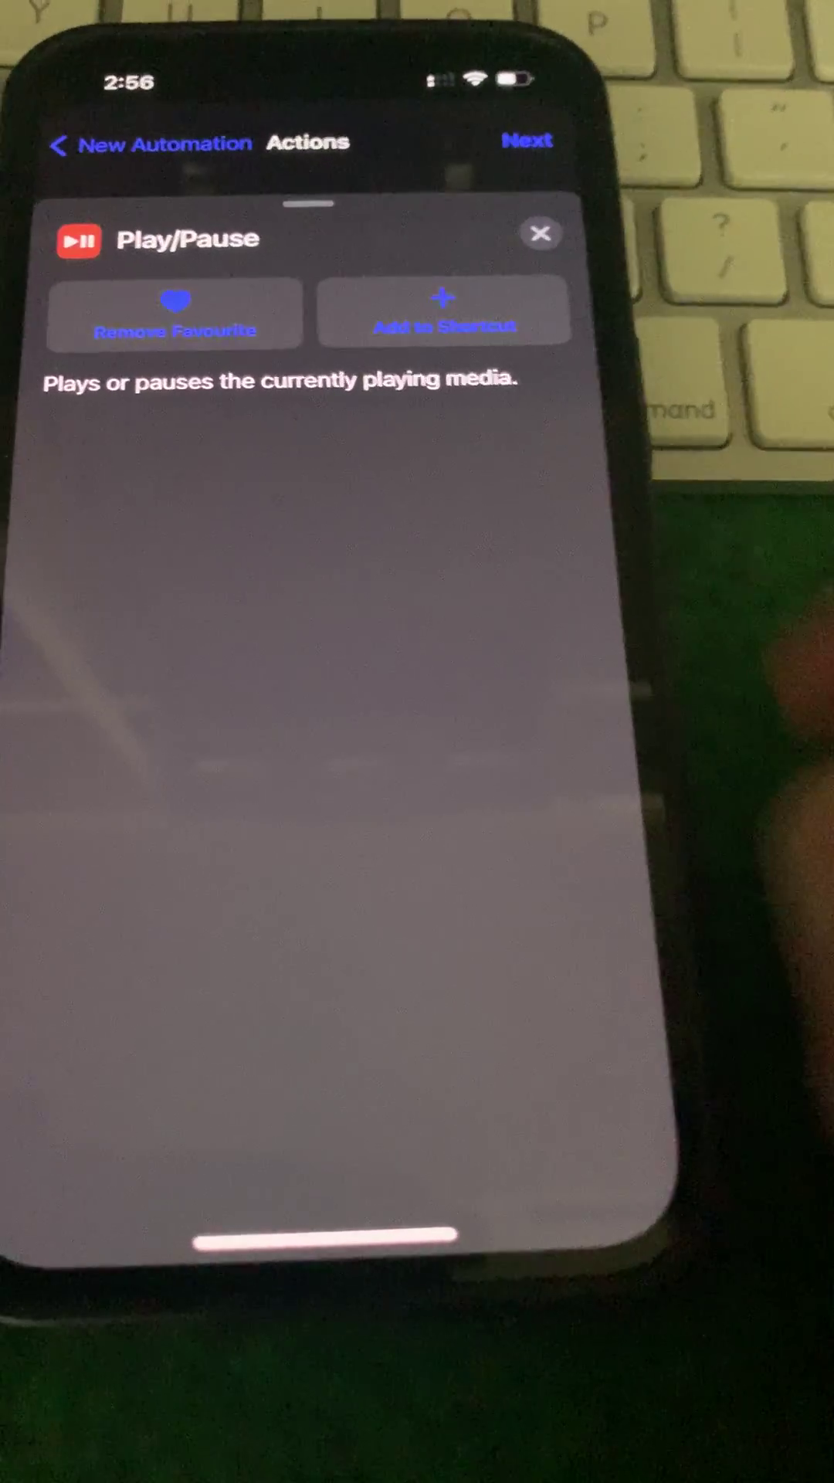
# Step: Add Play/Pause as the action and turn off Ask Before Running, confirming Don't Ask
pyautogui.click(432, 288)
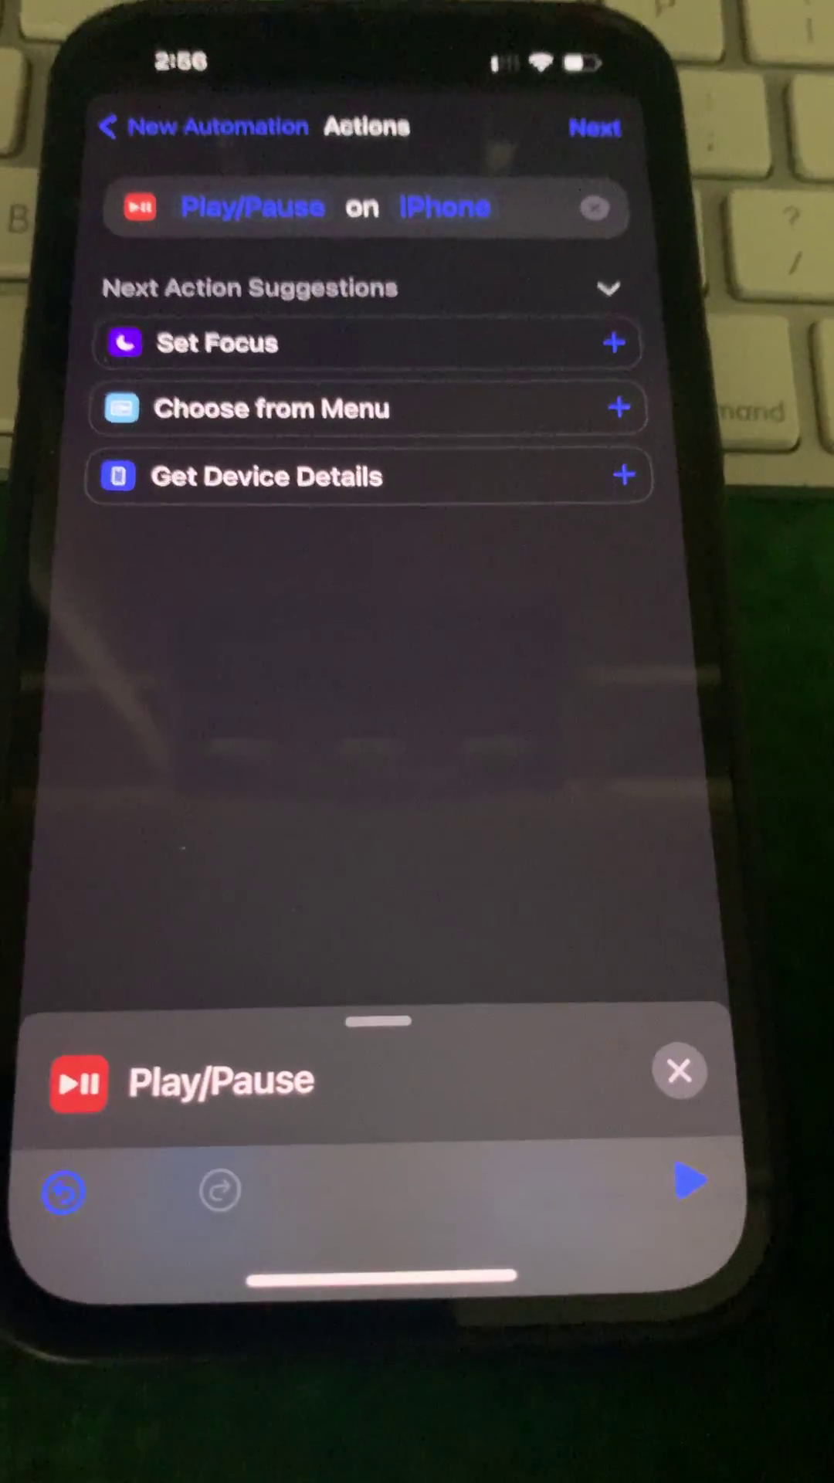
pyautogui.click(591, 176)
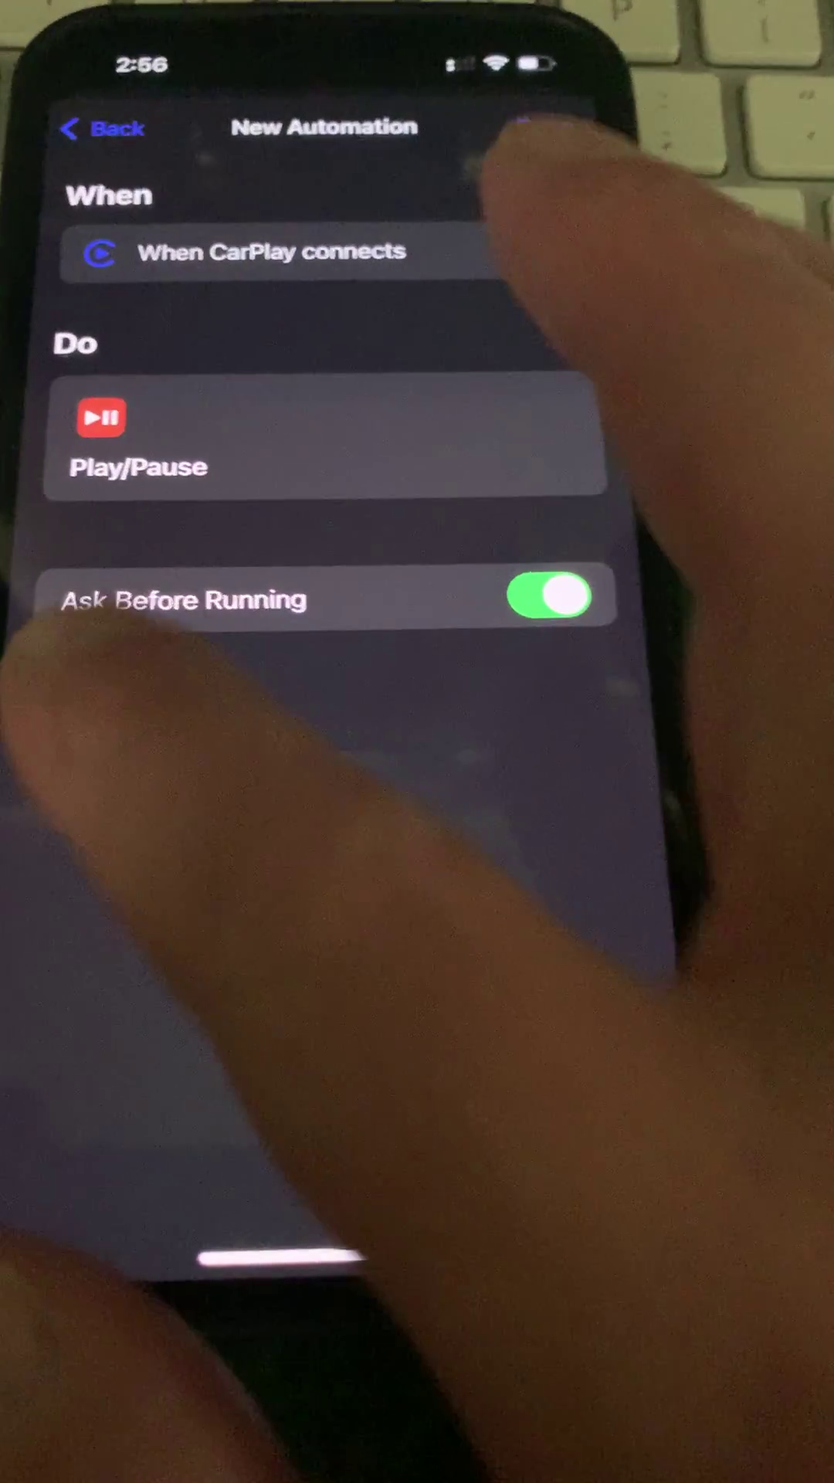
pyautogui.click(539, 610)
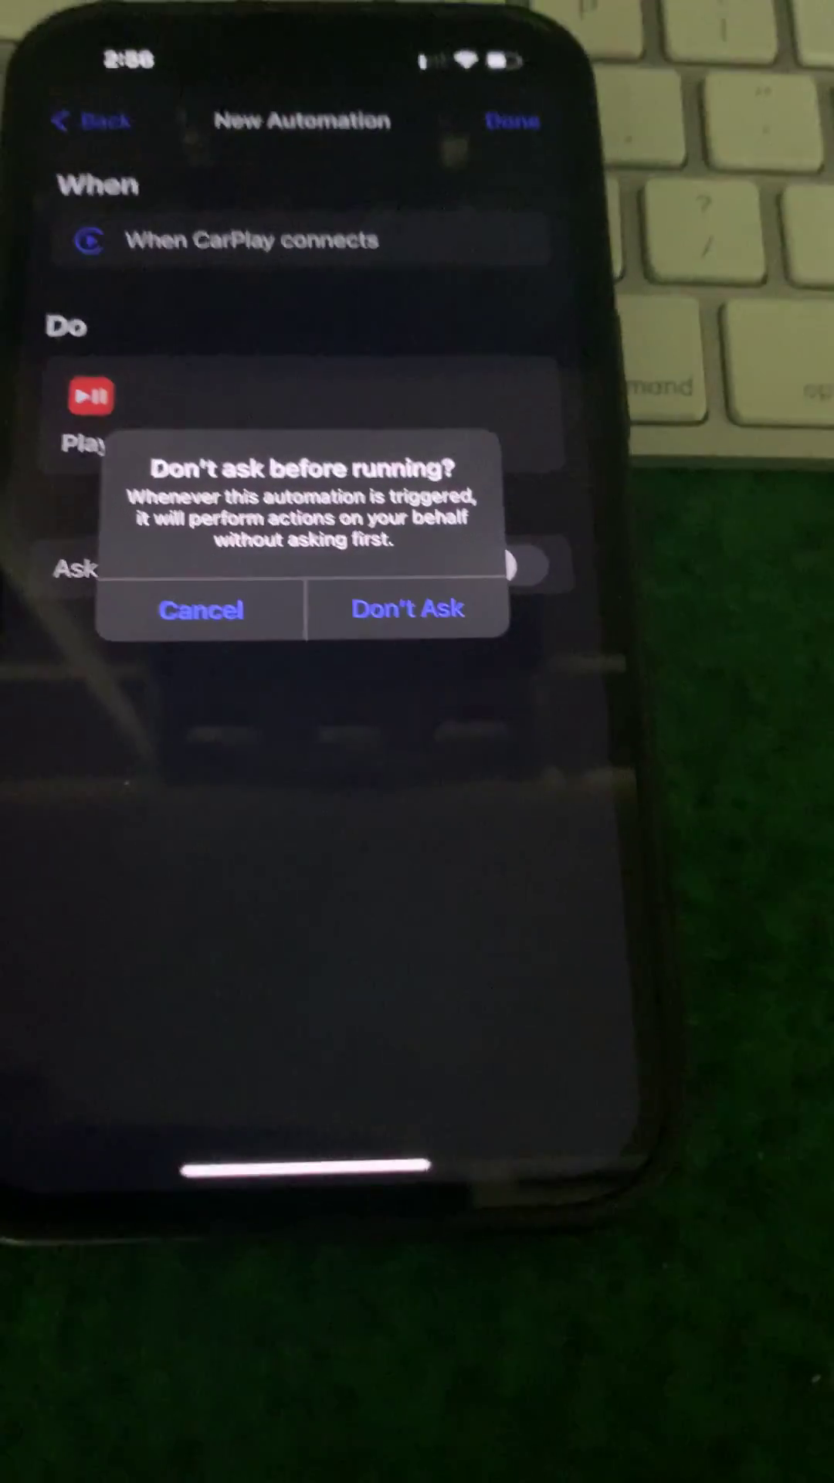
pyautogui.click(429, 609)
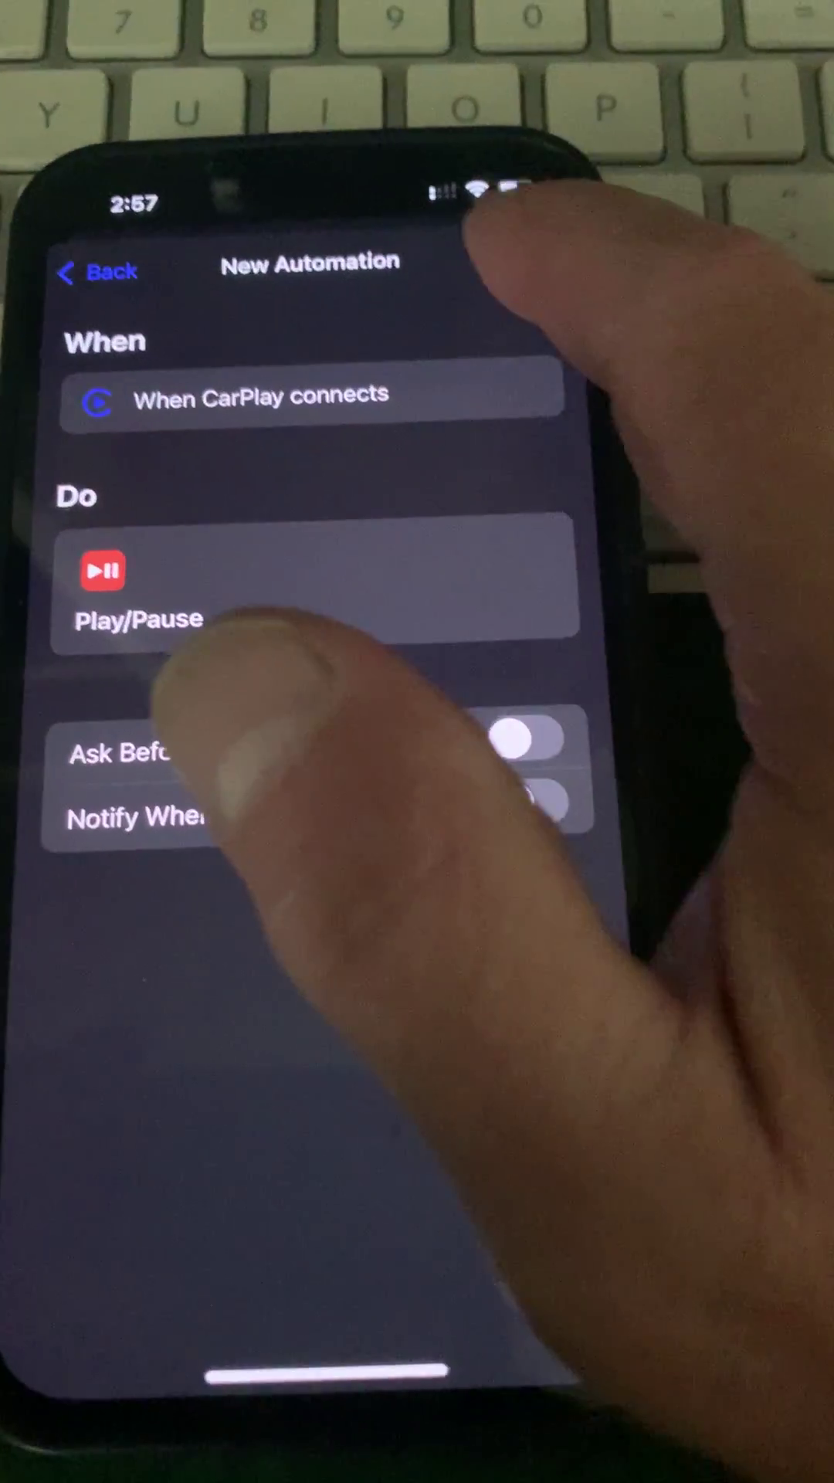
# Step: Save the When CarPlay connects automation so it appears under Personal
pyautogui.click(527, 264)
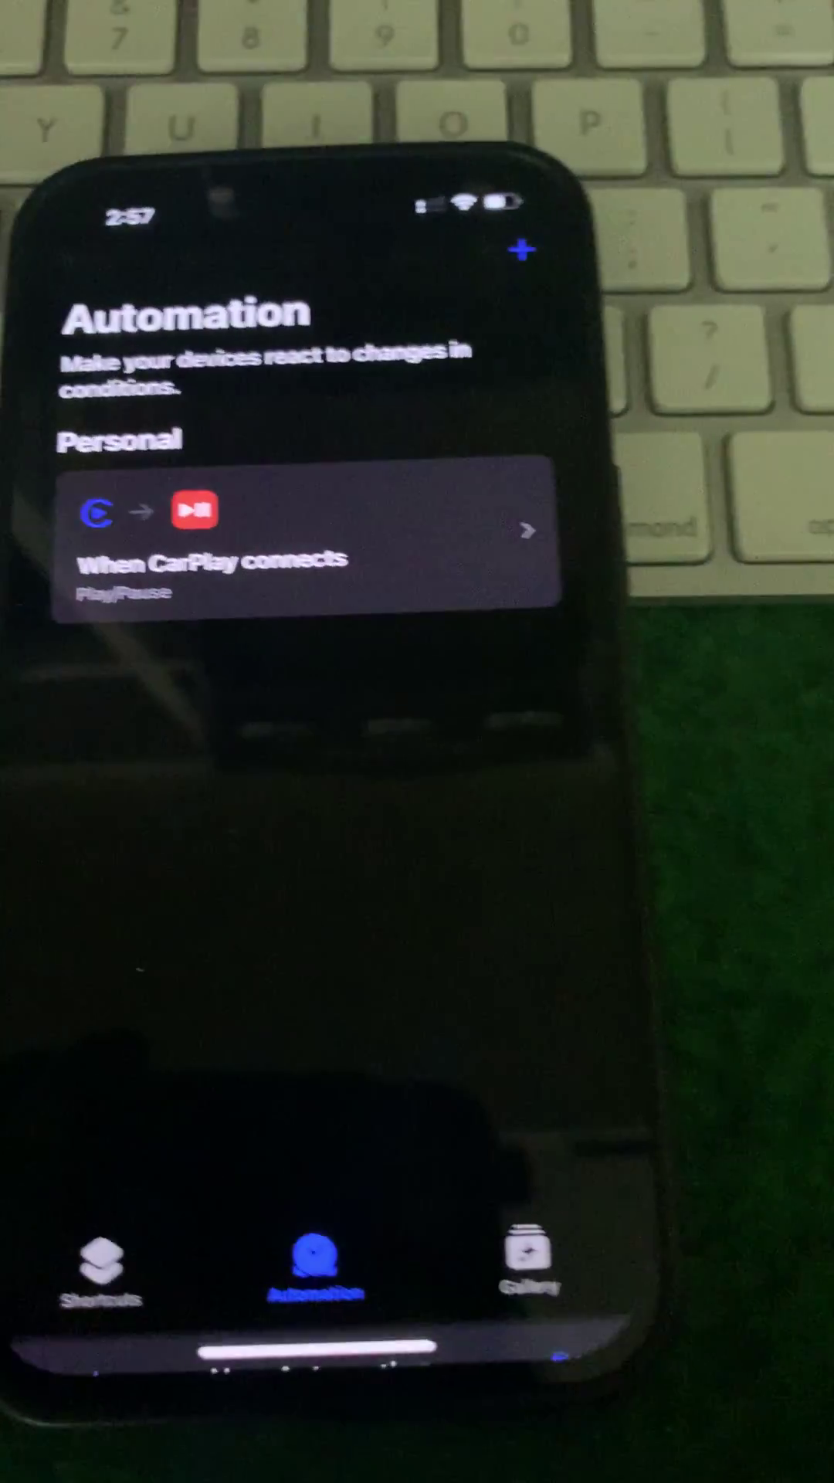